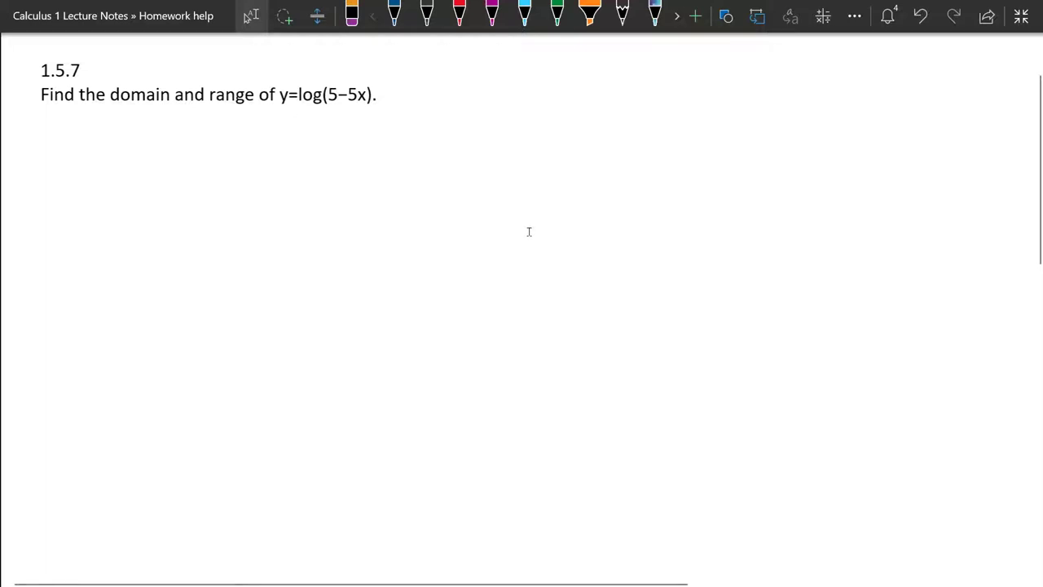
# - Handwrite 0≤5−5x in black ink below the problem
pyautogui.click(426, 15)
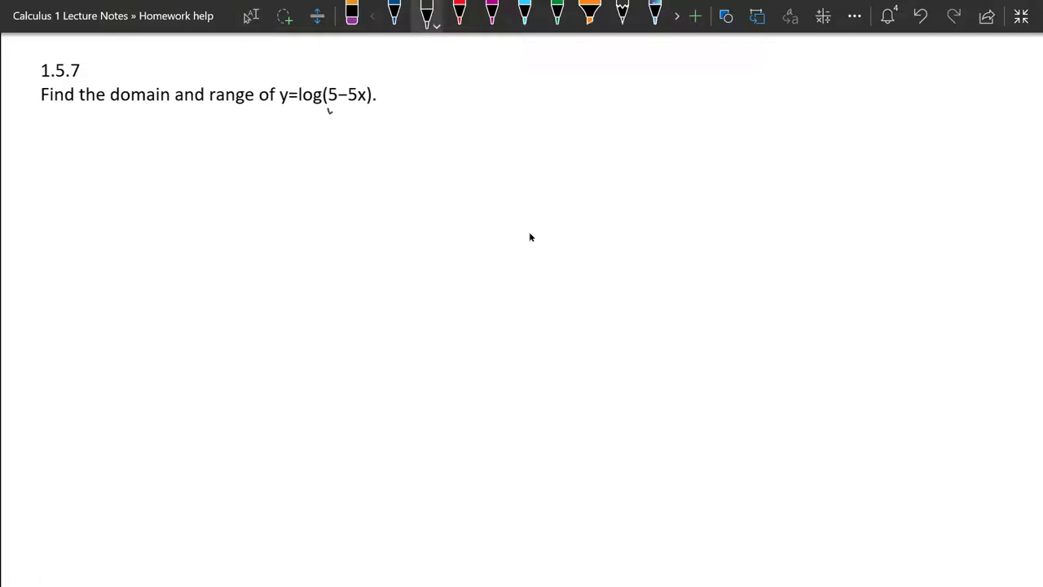
pyautogui.moveTo(327, 112); pyautogui.dragTo(368, 104)
pyautogui.hotkey('ctrl', 'z')
pyautogui.moveTo(147, 176)
pyautogui.mouseDown()
pyautogui.moveTo(133, 184)
pyautogui.moveTo(183, 172)
pyautogui.moveTo(189, 186)
pyautogui.mouseUp()
pyautogui.moveTo(170, 196); pyautogui.dragTo(247, 169)
pyautogui.moveTo(253, 157)
pyautogui.mouseDown()
pyautogui.moveTo(249, 175)
pyautogui.moveTo(275, 152)
pyautogui.moveTo(291, 174)
pyautogui.mouseUp()
pyautogui.moveTo(290, 155); pyautogui.dragTo(277, 176)
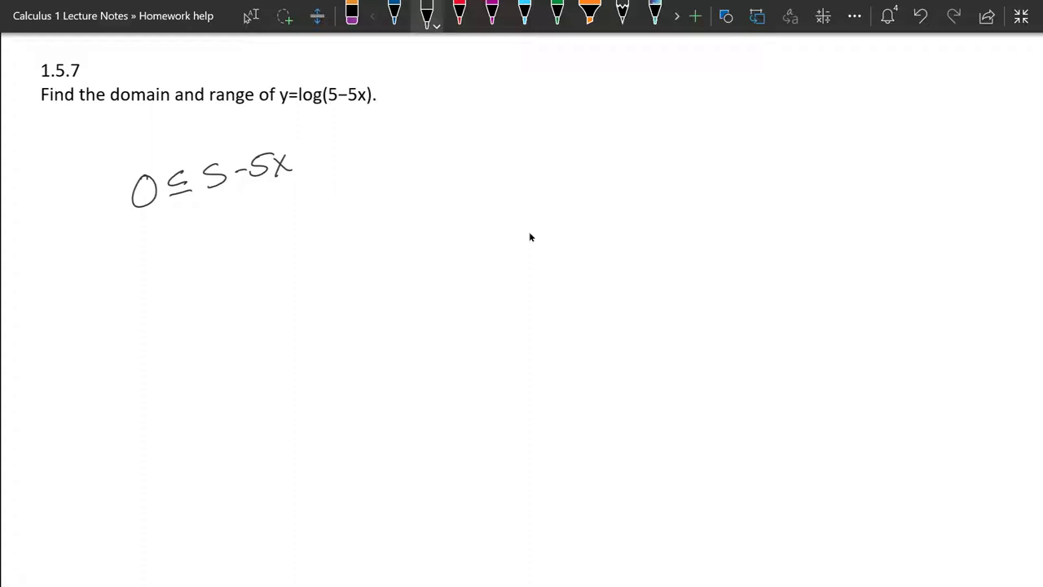
# - Write 5x≤5, multiply it by 1/5 in brackets, and conclude x≤1
pyautogui.moveTo(145, 229)
pyautogui.mouseDown()
pyautogui.moveTo(124, 249)
pyautogui.moveTo(166, 235)
pyautogui.moveTo(176, 253)
pyautogui.mouseUp()
pyautogui.moveTo(170, 225); pyautogui.dragTo(160, 254)
pyautogui.moveTo(199, 220)
pyautogui.mouseDown()
pyautogui.moveTo(199, 234)
pyautogui.moveTo(217, 234)
pyautogui.moveTo(249, 205)
pyautogui.mouseUp()
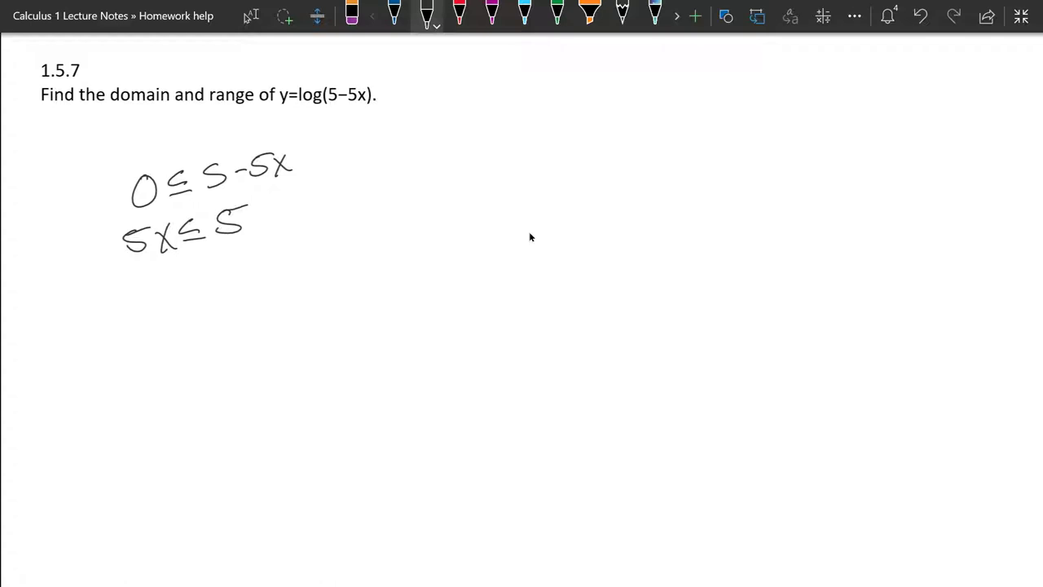
pyautogui.moveTo(87, 235)
pyautogui.mouseDown()
pyautogui.moveTo(96, 250)
pyautogui.moveTo(80, 269)
pyautogui.moveTo(98, 254)
pyautogui.mouseUp()
pyautogui.moveTo(114, 225); pyautogui.dragTo(116, 271)
pyautogui.moveTo(253, 192); pyautogui.dragTo(246, 239)
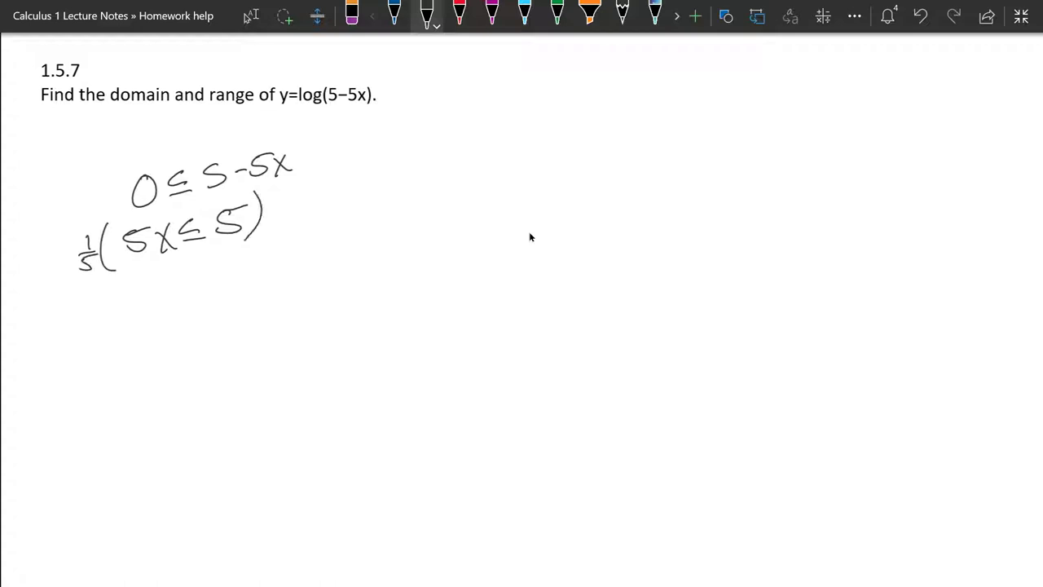
pyautogui.moveTo(143, 285)
pyautogui.mouseDown()
pyautogui.moveTo(162, 308)
pyautogui.moveTo(142, 311)
pyautogui.mouseUp()
pyautogui.moveTo(187, 279)
pyautogui.mouseDown()
pyautogui.moveTo(188, 291)
pyautogui.moveTo(212, 302)
pyautogui.mouseUp()
# - Draw a number line with a tick at 1, shaded leftward
pyautogui.moveTo(126, 371); pyautogui.dragTo(313, 362)
pyautogui.moveTo(208, 361); pyautogui.dragTo(212, 414)
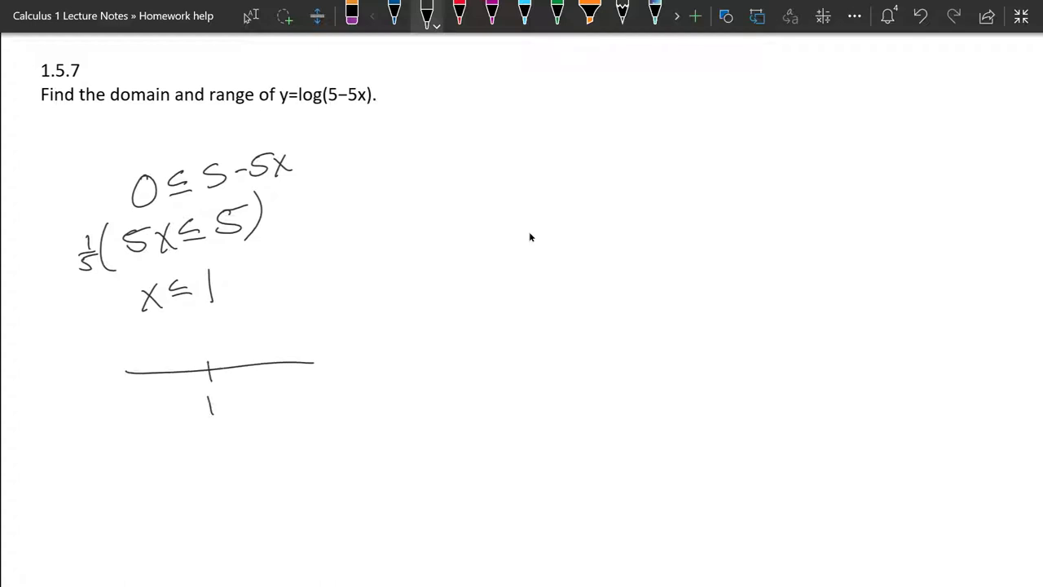
pyautogui.moveTo(186, 327)
pyautogui.mouseDown()
pyautogui.moveTo(206, 342)
pyautogui.moveTo(120, 343)
pyautogui.moveTo(142, 363)
pyautogui.mouseUp()
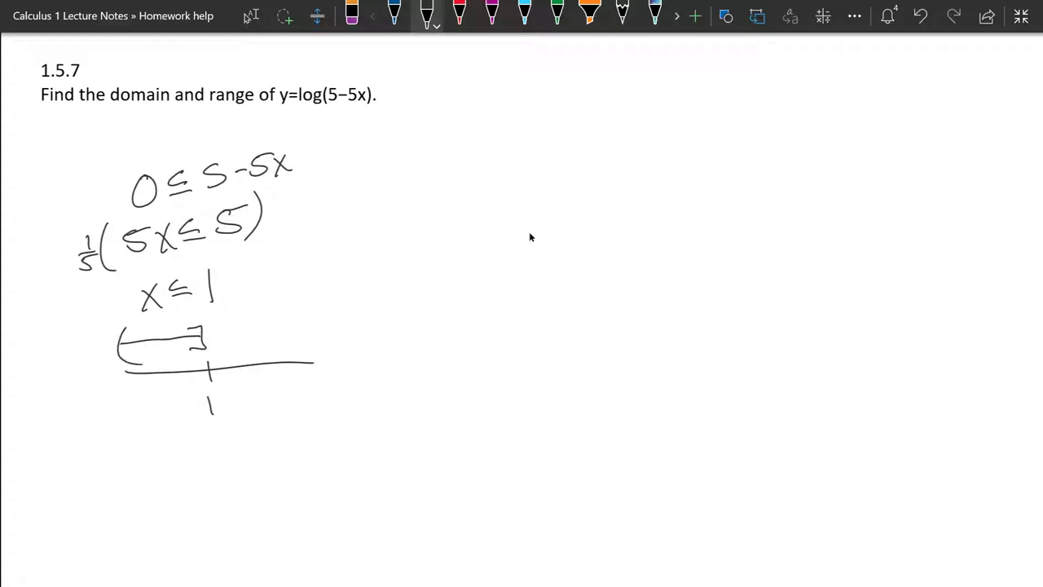
# - Erase the lower bars so the steps read 0<5−5x, 5x<5 and x<1
pyautogui.click(351, 15)
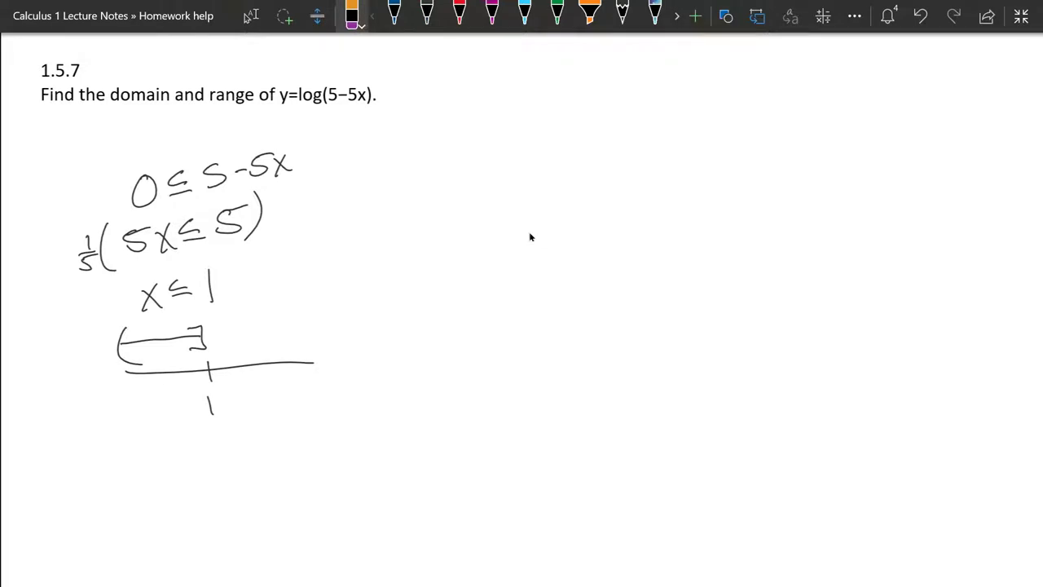
pyautogui.moveTo(169, 193); pyautogui.dragTo(191, 194)
pyautogui.moveTo(183, 241); pyautogui.dragTo(207, 237)
pyautogui.moveTo(171, 295)
pyautogui.mouseDown()
pyautogui.moveTo(193, 294)
pyautogui.moveTo(194, 349)
pyautogui.moveTo(200, 330)
pyautogui.moveTo(189, 355)
pyautogui.mouseUp()
# - Label −∞ on the number line and write the domain (−∞,1) below it
pyautogui.click(426, 14)
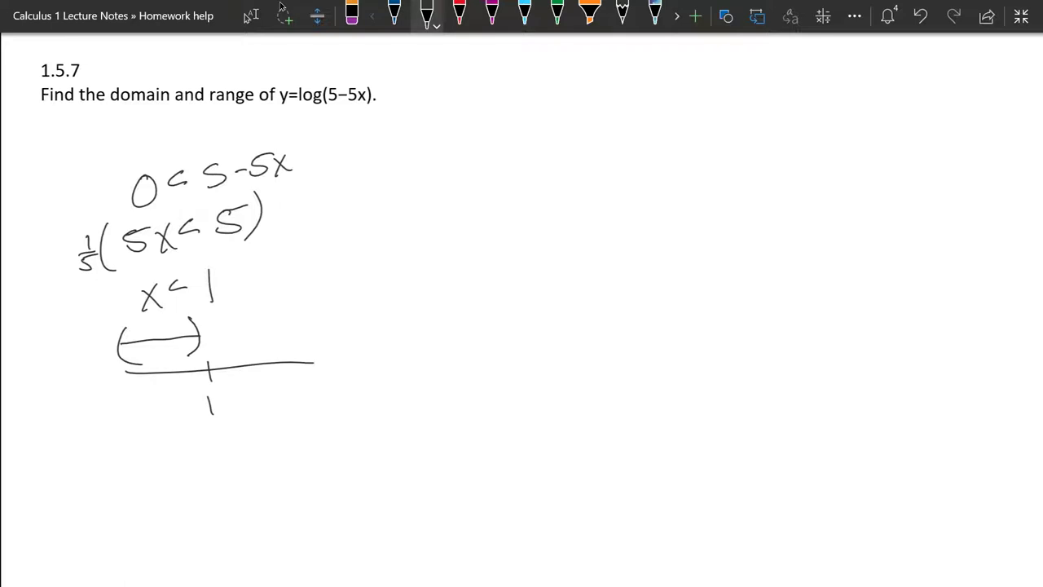
pyautogui.moveTo(88, 395)
pyautogui.mouseDown()
pyautogui.moveTo(122, 401)
pyautogui.moveTo(132, 392)
pyautogui.mouseUp()
pyautogui.moveTo(91, 454)
pyautogui.mouseDown()
pyautogui.moveTo(140, 453)
pyautogui.moveTo(143, 471)
pyautogui.mouseUp()
pyautogui.moveTo(160, 437); pyautogui.dragTo(158, 471)
pyautogui.moveTo(83, 433); pyautogui.dragTo(100, 484)
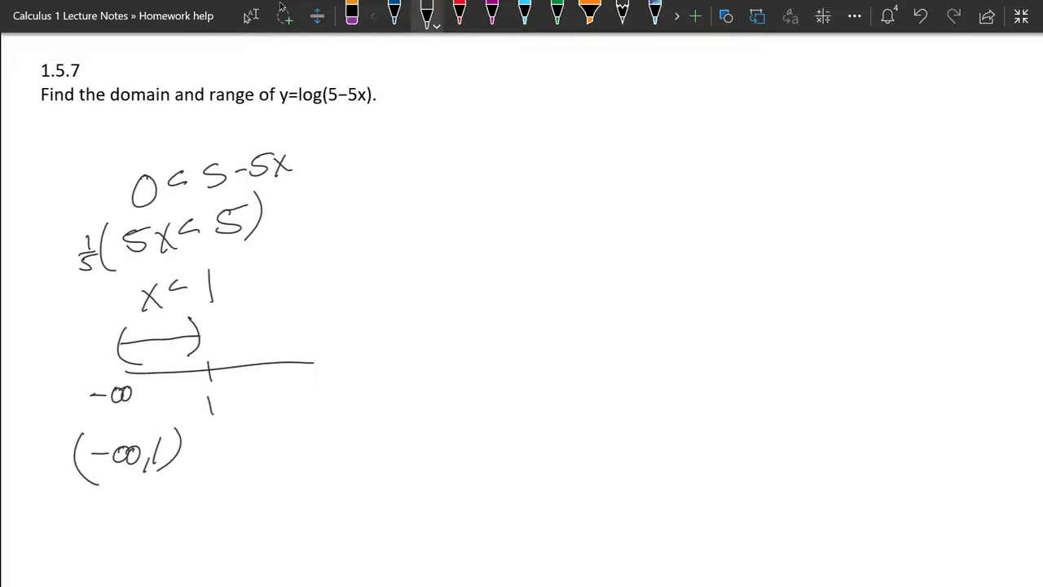
pyautogui.moveTo(55, 310)
pyautogui.mouseDown()
pyautogui.moveTo(108, 301)
pyautogui.moveTo(96, 318)
pyautogui.mouseUp()
pyautogui.click(920, 16)
# - Centre the y=log(5−5x) curve in Desmos and snip the graph area
pyautogui.hotkey('alt', 'Tab')
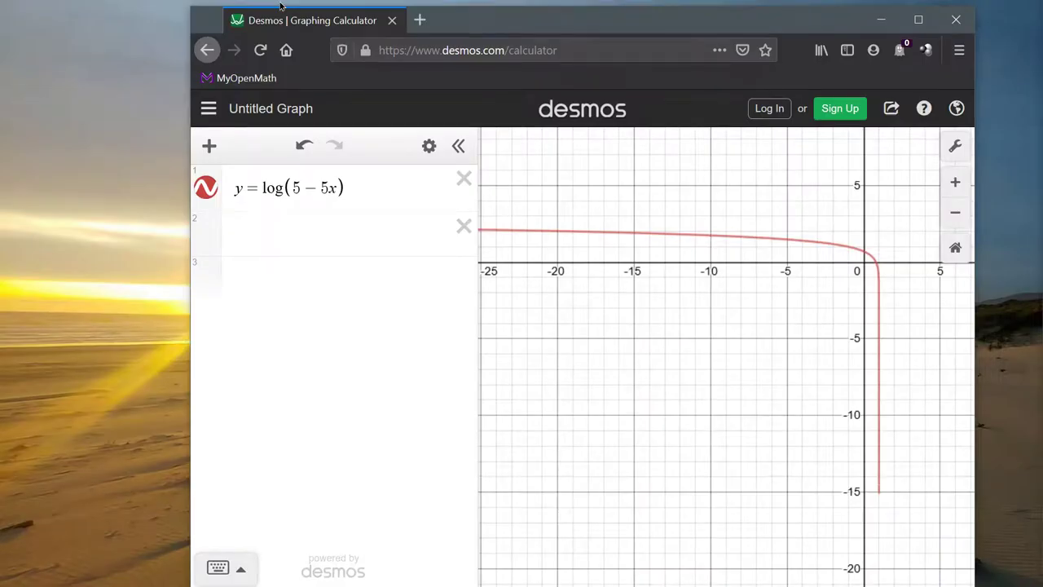
pyautogui.moveTo(513, 213)
pyautogui.mouseDown()
pyautogui.moveTo(492, 221)
pyautogui.moveTo(468, 210)
pyautogui.mouseUp()
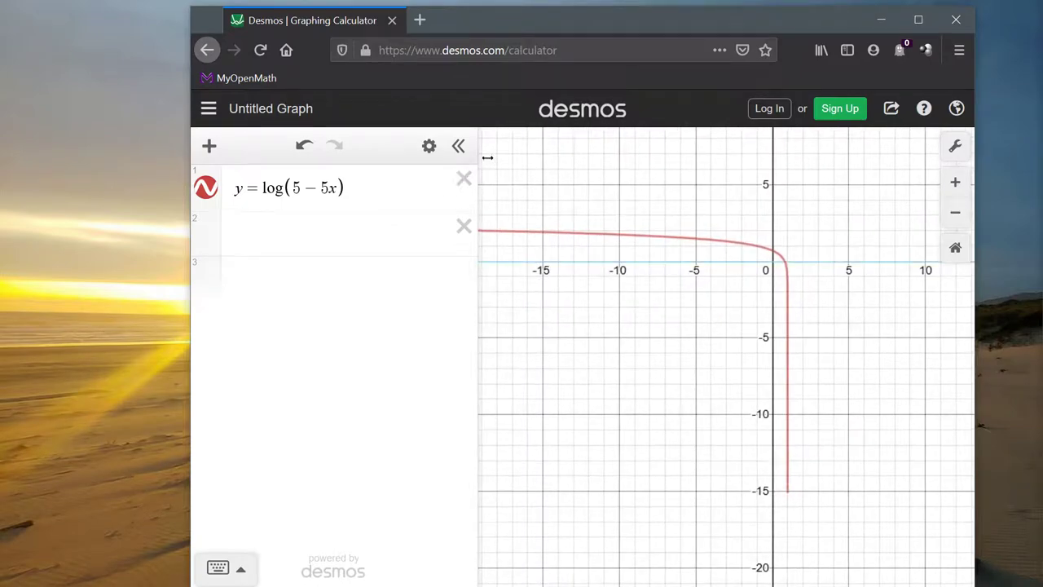
pyautogui.press('super+shift+s')
pyautogui.moveTo(453, 202); pyautogui.dragTo(860, 553)
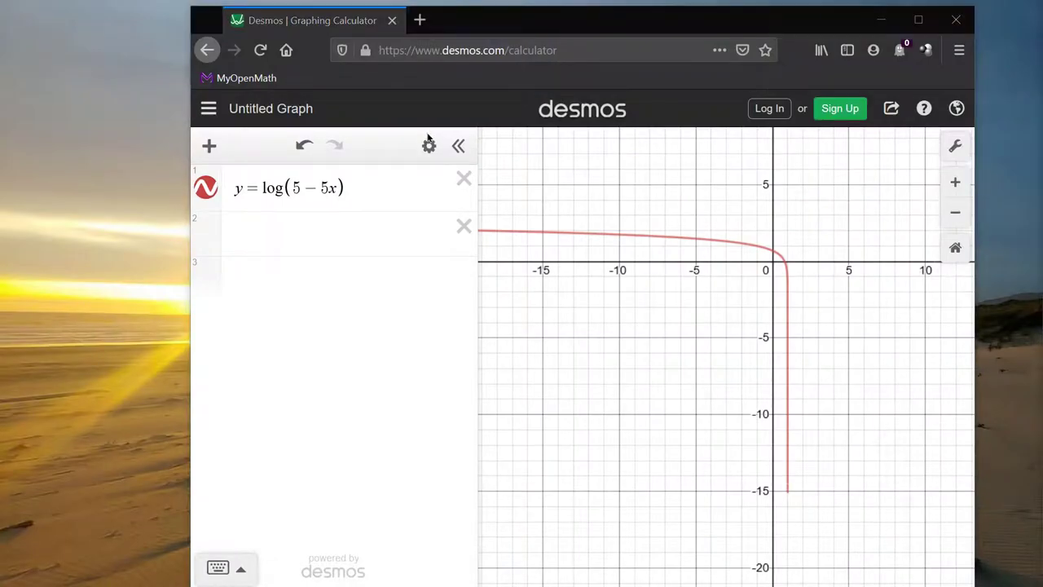
pyautogui.hotkey('alt', 'Tab')
pyautogui.hotkey('ctrl', 'v')
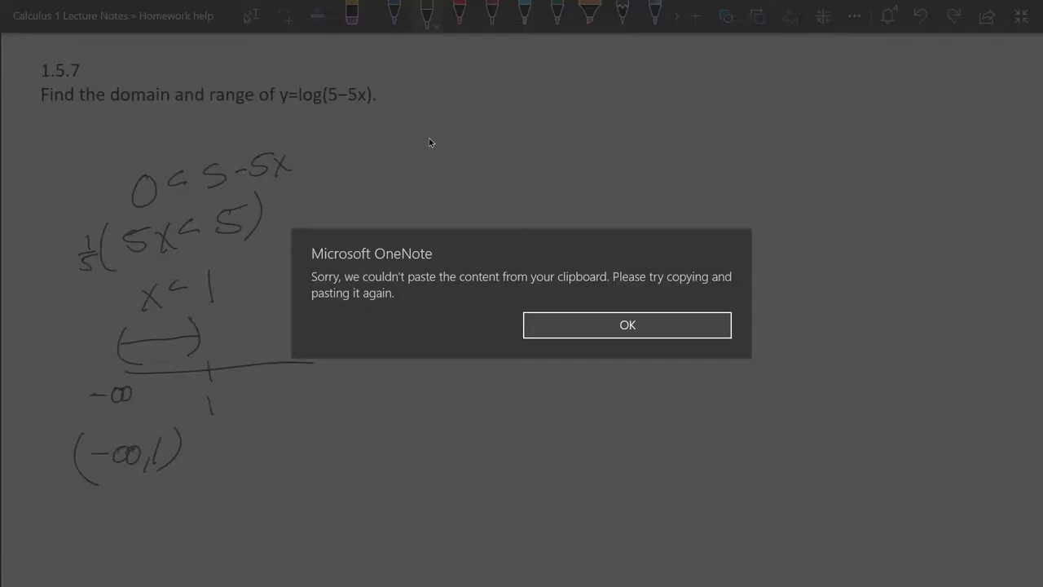
pyautogui.press('Return')
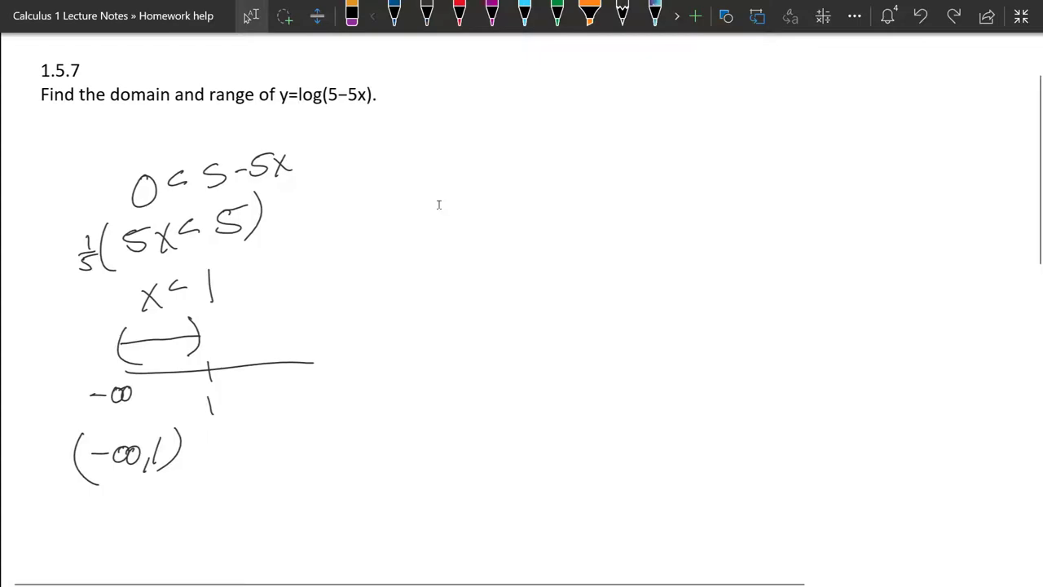
pyautogui.hotkey('ctrl', 'v')
pyautogui.press('Return')
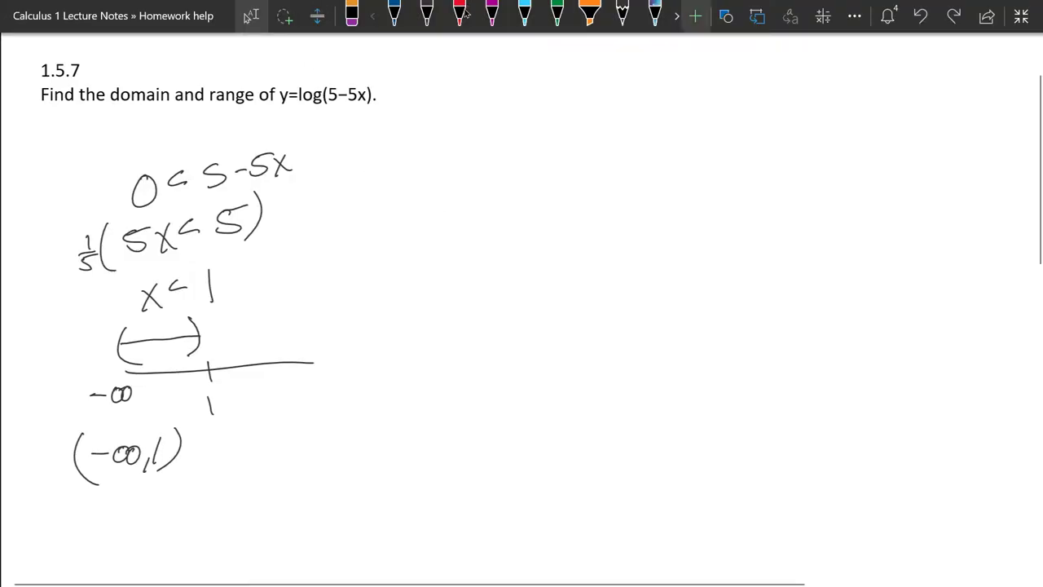
pyautogui.hotkey('alt', 'Tab')
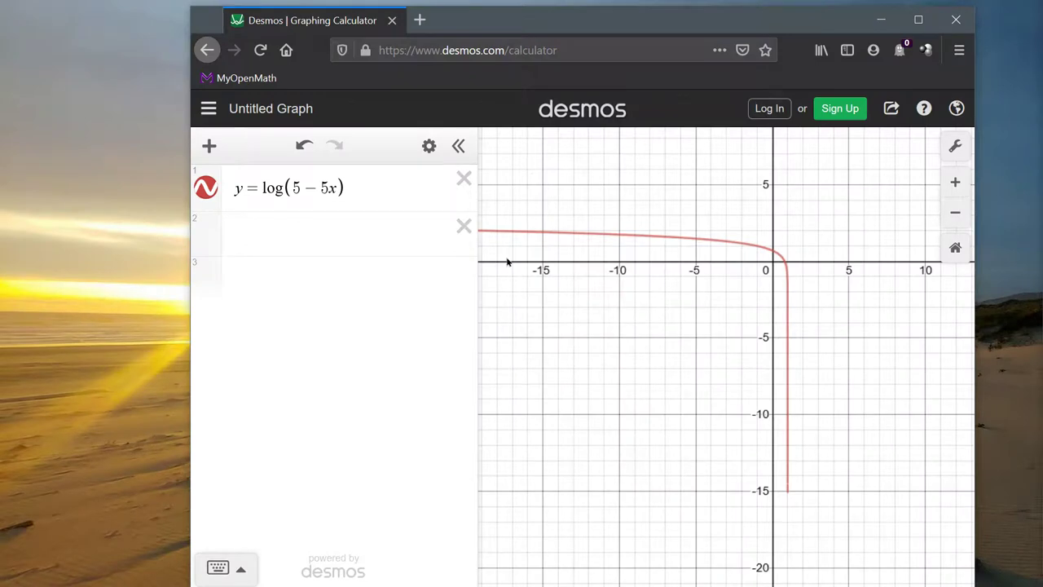
# - Zoom and pan Desmos to show the curve's left side from about x=−30 to 0
pyautogui.scroll(-2, 505, 253)
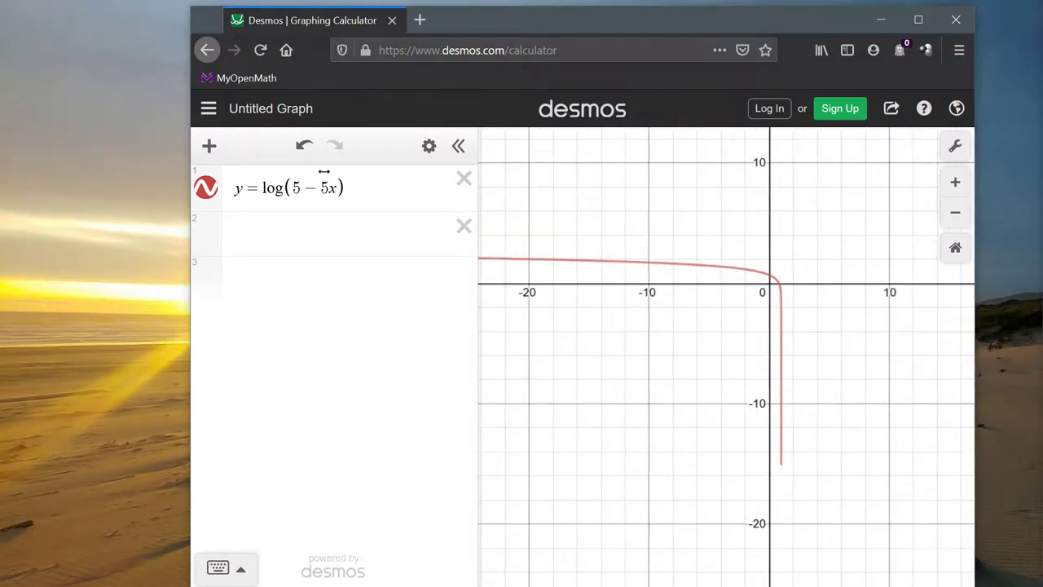
pyautogui.scroll(1, 521, 195)
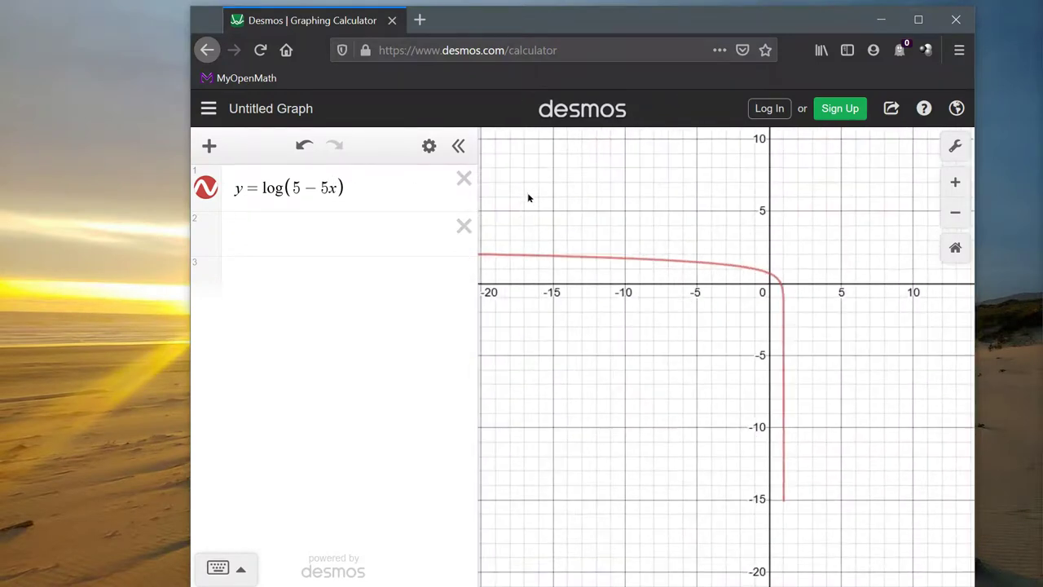
pyautogui.scroll(2, 562, 191)
pyautogui.scroll(1, 567, 197)
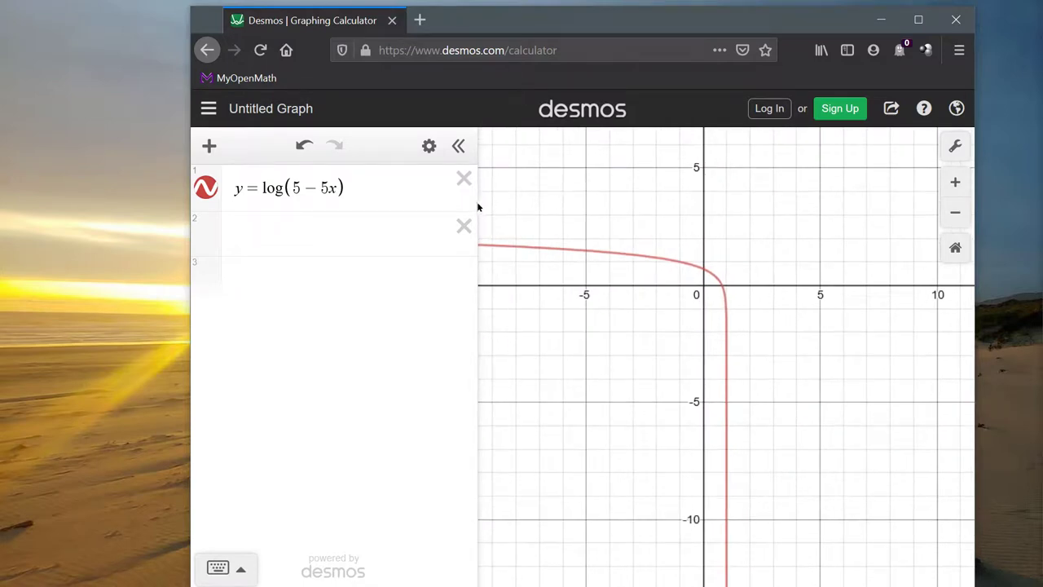
pyautogui.moveTo(506, 216); pyautogui.dragTo(501, 84)
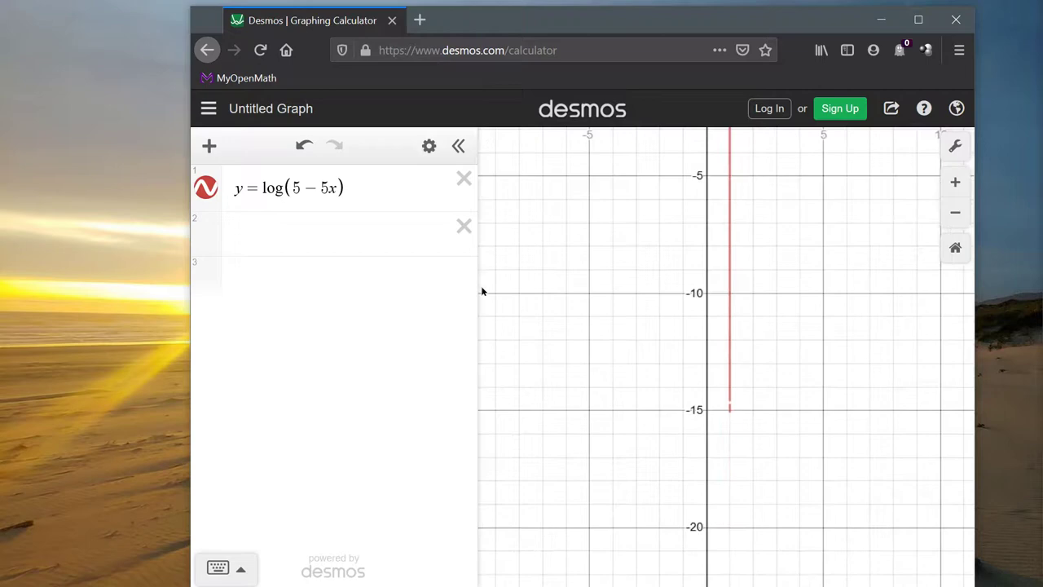
pyautogui.moveTo(516, 195); pyautogui.dragTo(501, 239)
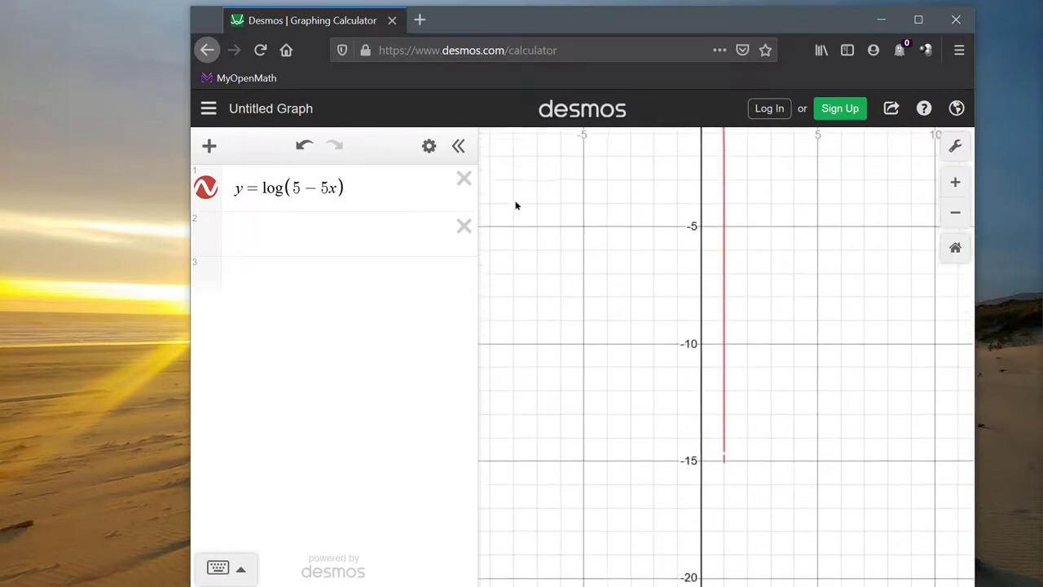
pyautogui.scroll(-1, 499, 235)
pyautogui.scroll(-1, 497, 232)
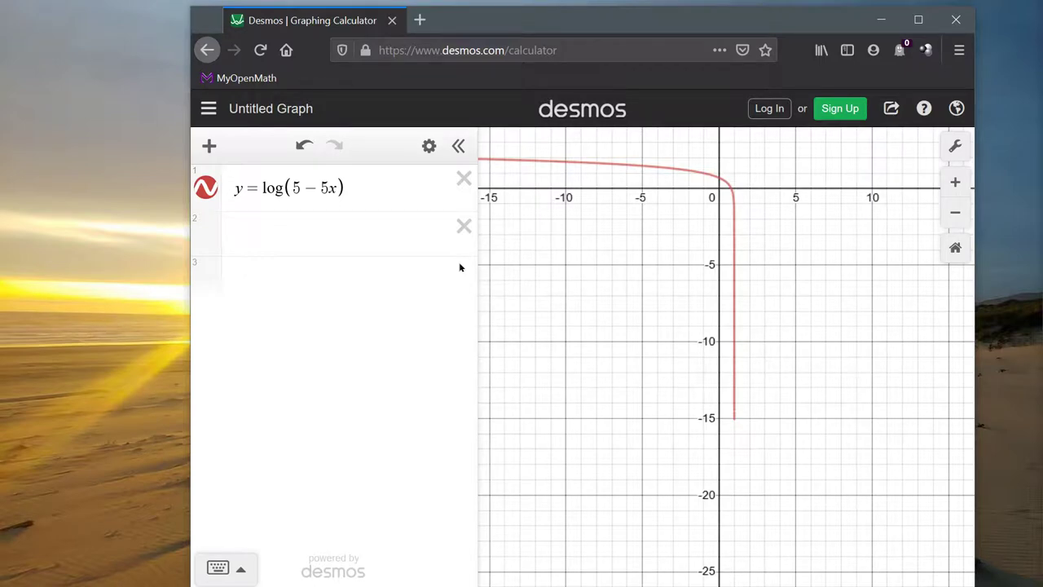
pyautogui.moveTo(407, 175)
pyautogui.mouseDown()
pyautogui.moveTo(470, 226)
pyautogui.moveTo(611, 302)
pyautogui.mouseUp()
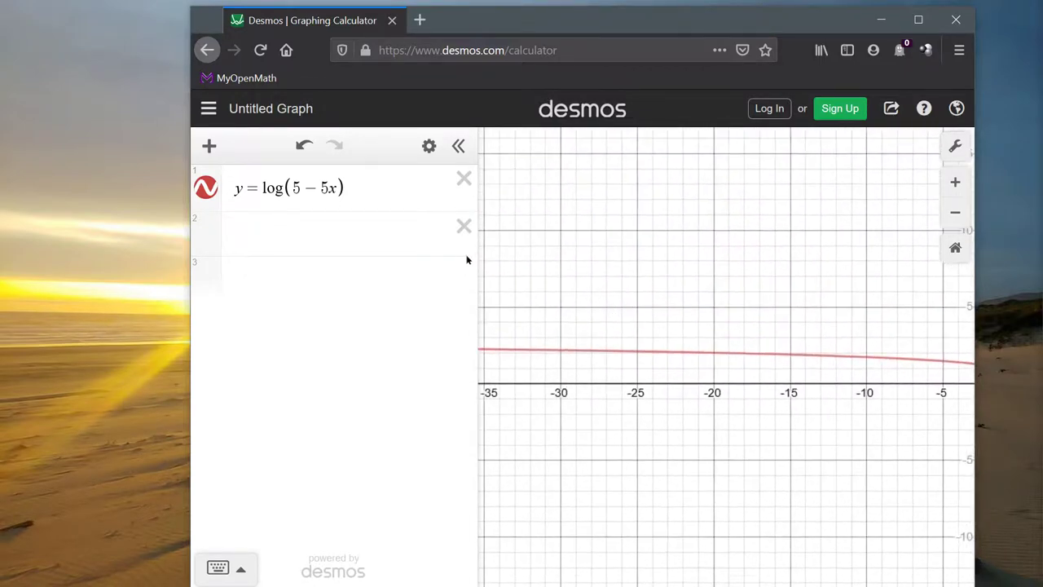
pyautogui.moveTo(528, 319); pyautogui.dragTo(481, 248)
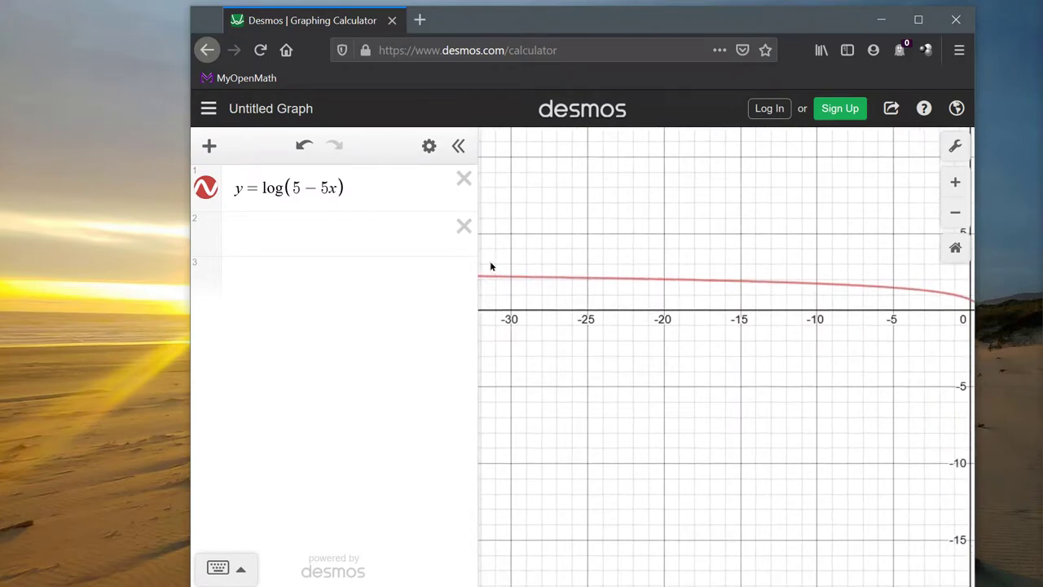
# - Draw black x and y axes in OneNote, then add two red ticks at x = 1
pyautogui.hotkey('alt', 'Tab')
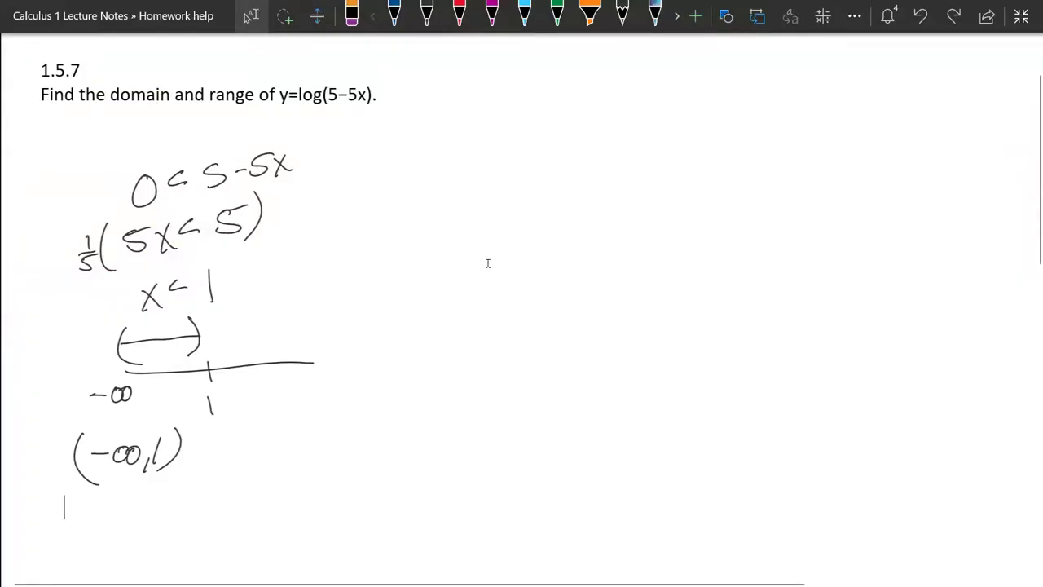
pyautogui.moveTo(720, 140); pyautogui.dragTo(716, 409)
pyautogui.moveTo(478, 326); pyautogui.dragTo(928, 330)
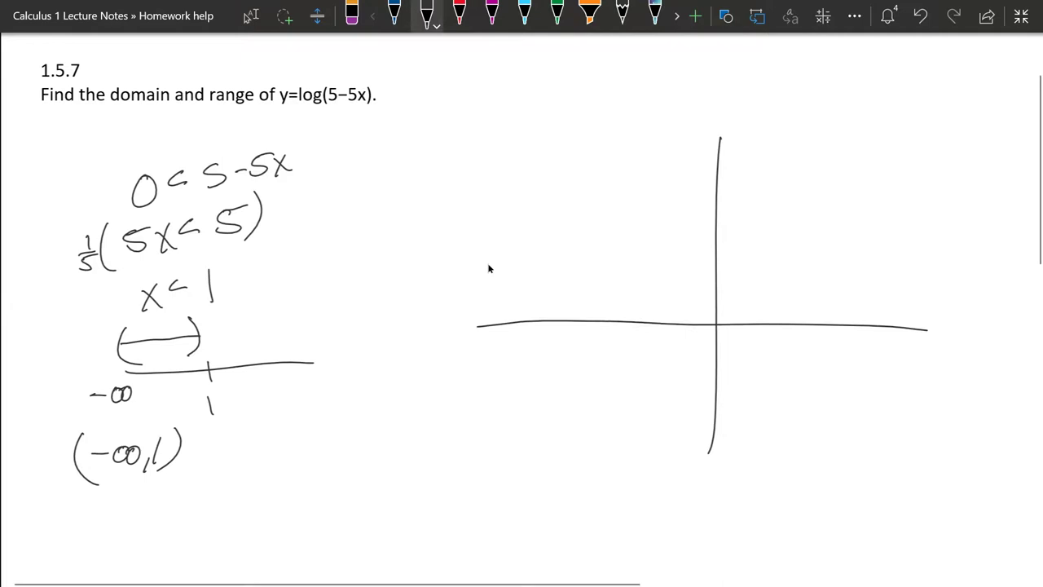
pyautogui.click(459, 15)
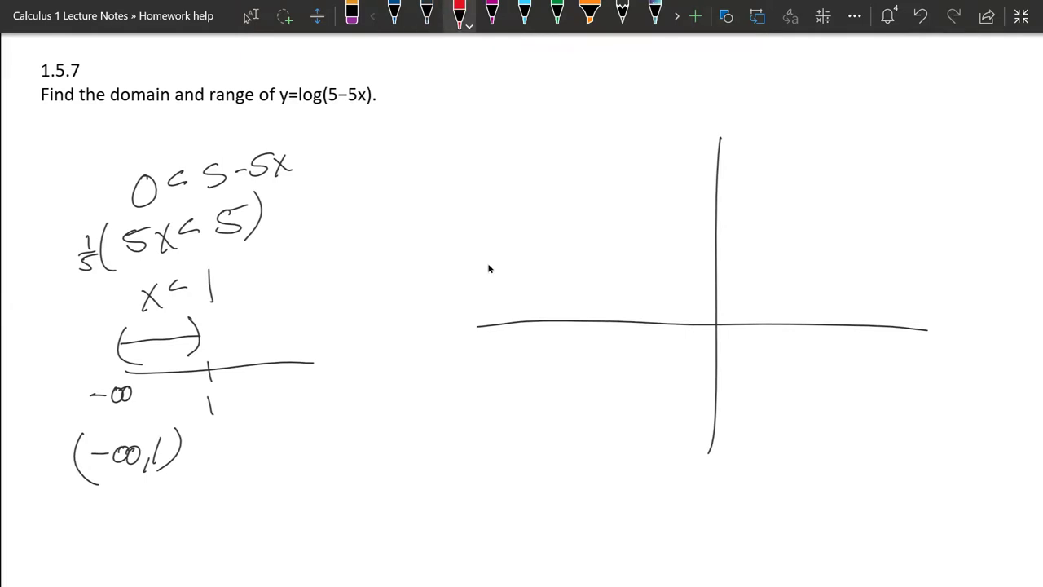
pyautogui.moveTo(748, 321); pyautogui.dragTo(747, 336)
pyautogui.moveTo(749, 282); pyautogui.dragTo(749, 303)
# - Zoom in on Desmos and centre the origin to see the plunge near x = 1
pyautogui.hotkey('alt', 'Tab')
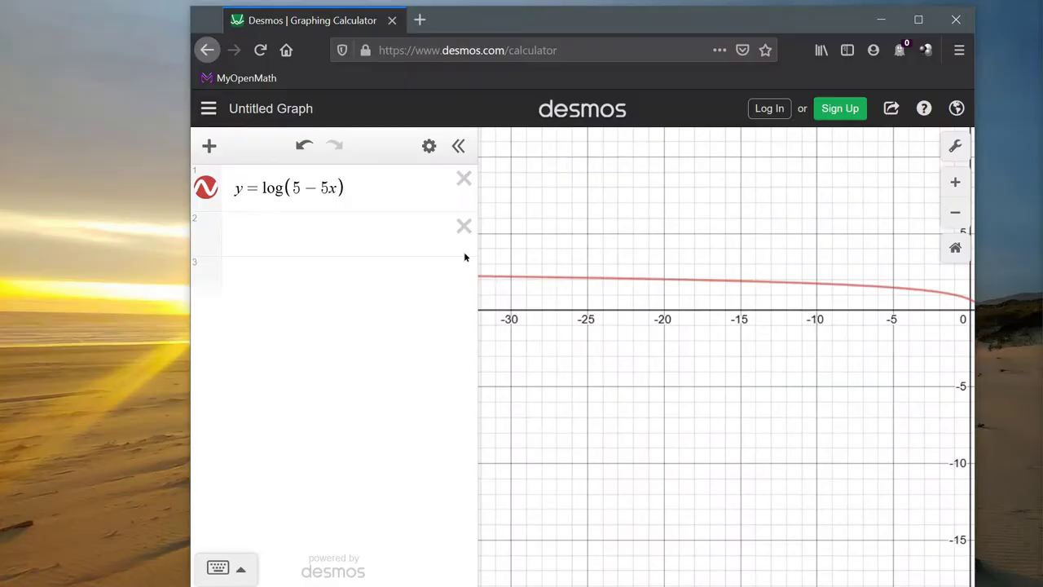
pyautogui.scroll(2, 496, 171)
pyautogui.scroll(3, 495, 170)
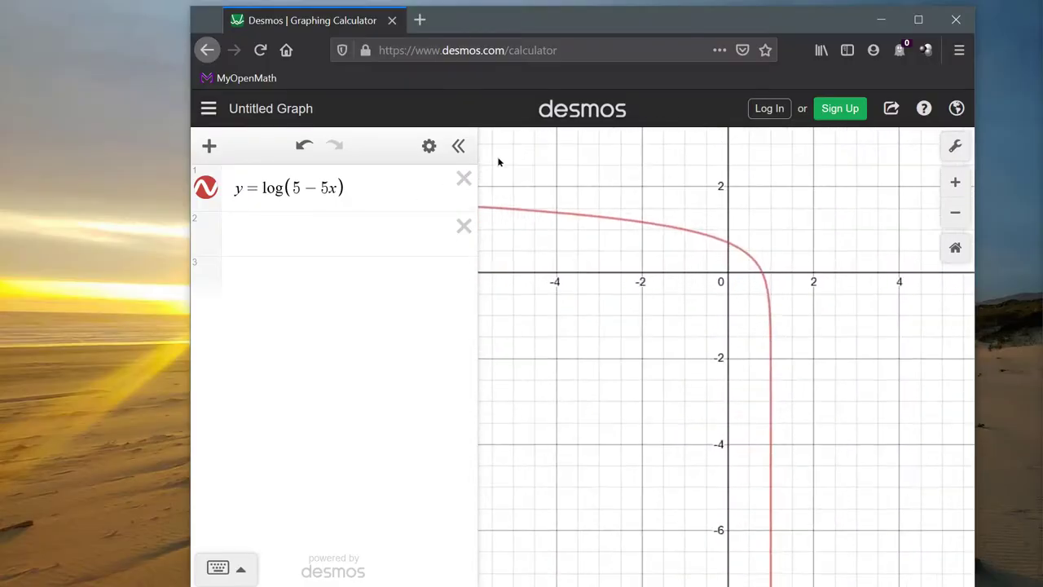
pyautogui.scroll(2, 496, 171)
pyautogui.scroll(3, 506, 157)
pyautogui.scroll(1, 505, 157)
pyautogui.moveTo(517, 139); pyautogui.dragTo(447, 198)
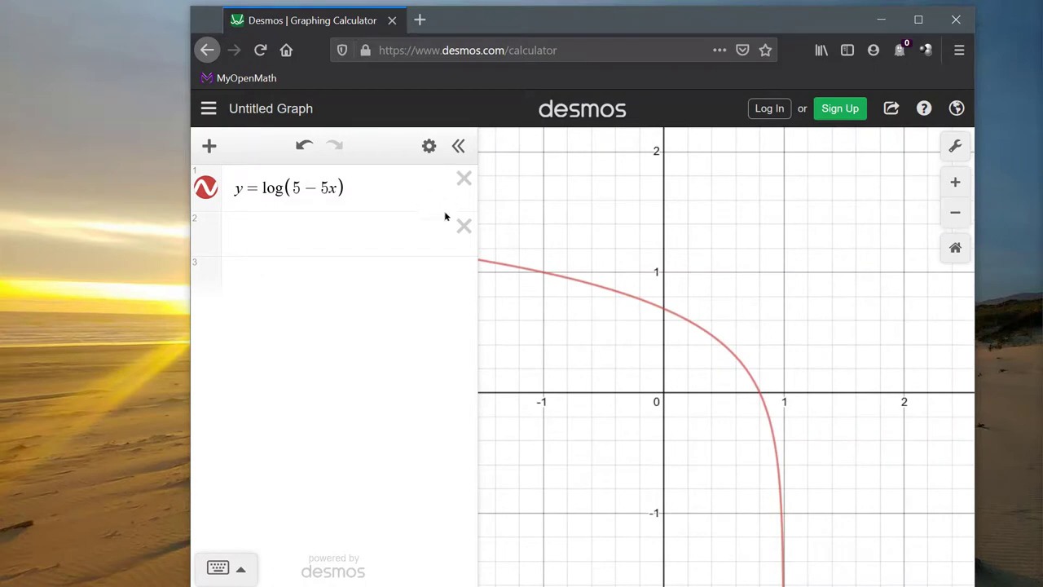
# - Mark 1 on the y-axis and draw the red curve from the left through the y-intercept
pyautogui.hotkey('alt', 'Tab')
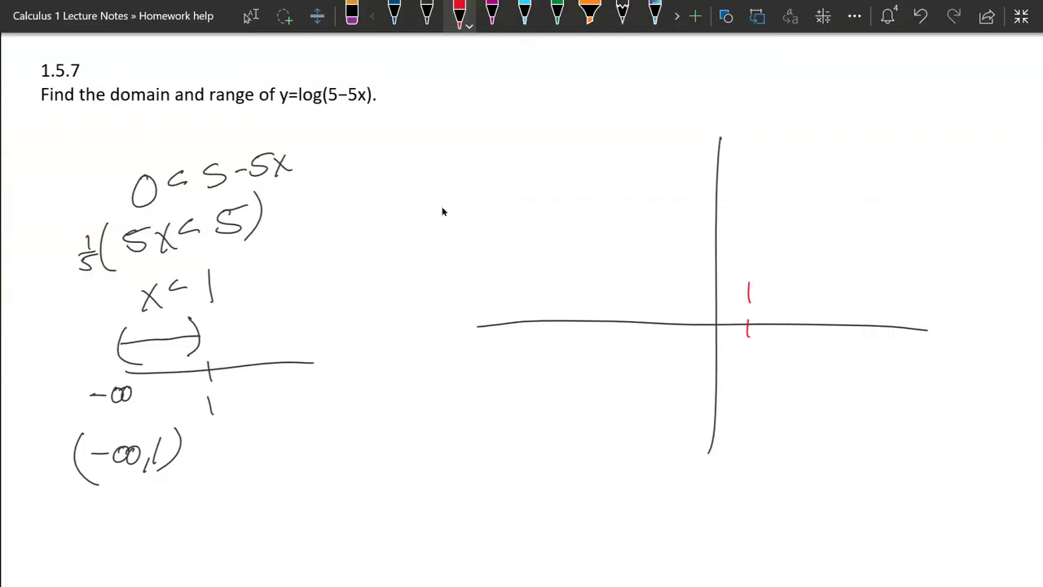
pyautogui.moveTo(704, 288); pyautogui.dragTo(722, 277)
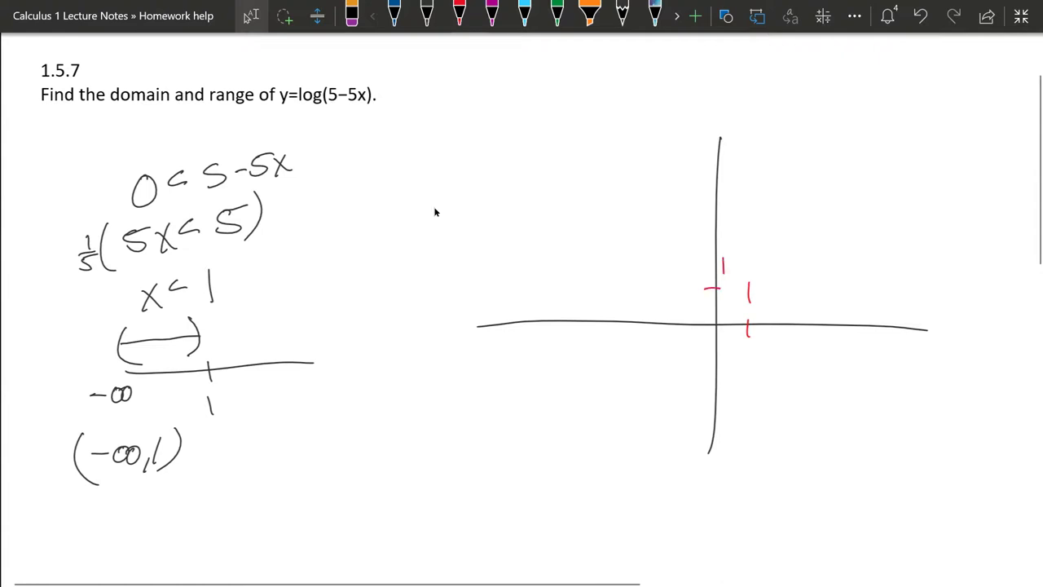
pyautogui.click(714, 296)
pyautogui.click(459, 15)
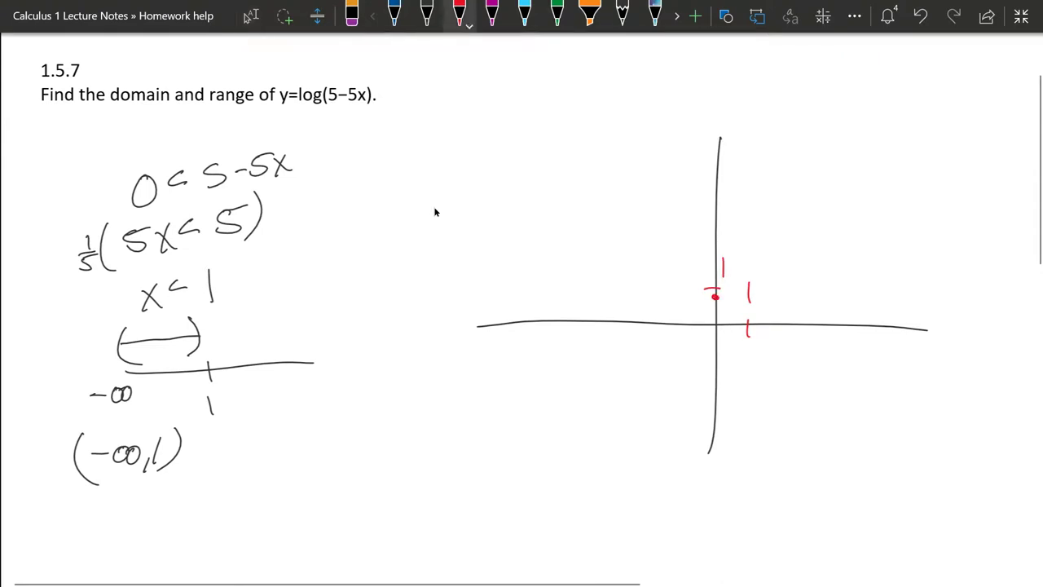
pyautogui.moveTo(473, 259)
pyautogui.mouseDown()
pyautogui.moveTo(698, 286)
pyautogui.moveTo(730, 320)
pyautogui.moveTo(739, 385)
pyautogui.mouseUp()
# - Add the dashed x = 1 asymptote, extend the curve down beside it, and arrow both ends
pyautogui.moveTo(748, 342); pyautogui.dragTo(755, 563)
pyautogui.moveTo(738, 380); pyautogui.dragTo(742, 537)
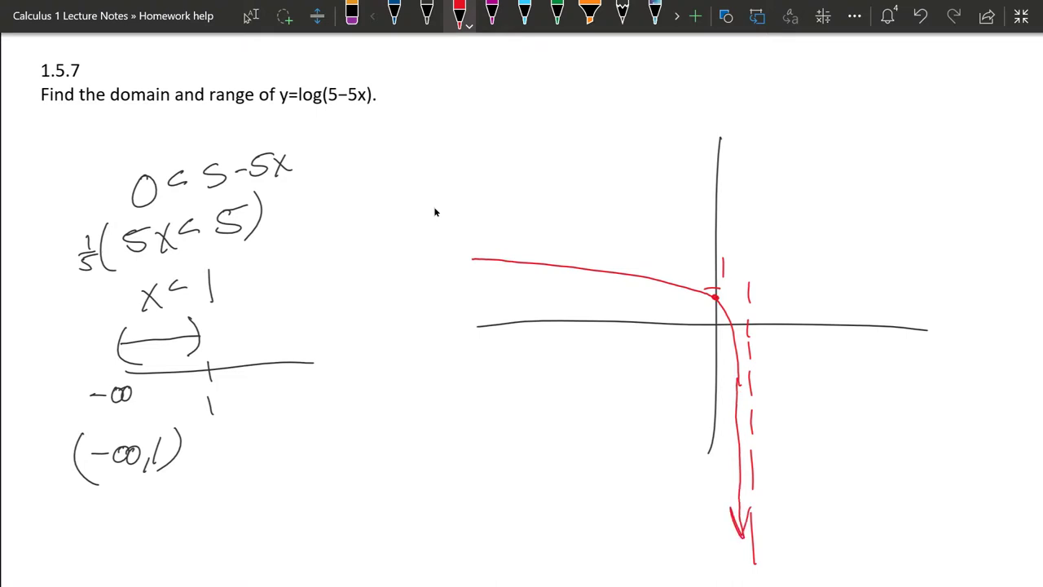
pyautogui.moveTo(489, 248); pyautogui.dragTo(491, 275)
pyautogui.click(395, 12)
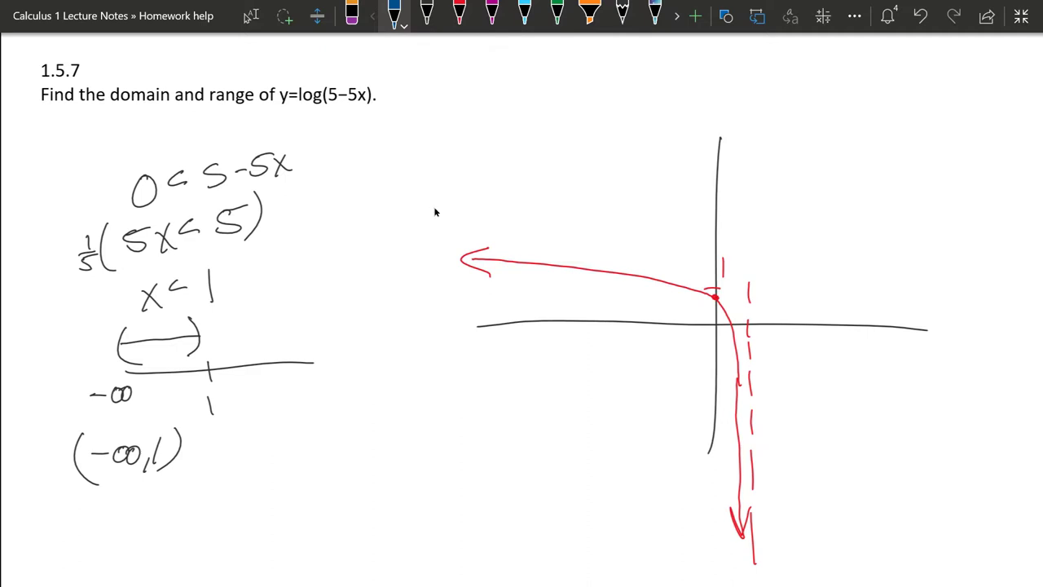
# - Handwrite 'Range (−∞,∞)' in blue beside the red sketch, undoing stray strokes
pyautogui.moveTo(763, 293); pyautogui.dragTo(764, 322)
pyautogui.hotkey('ctrl', 'z')
pyautogui.moveTo(812, 412)
pyautogui.mouseDown()
pyautogui.moveTo(814, 441)
pyautogui.moveTo(873, 432)
pyautogui.moveTo(879, 447)
pyautogui.moveTo(910, 414)
pyautogui.mouseUp()
pyautogui.moveTo(803, 482); pyautogui.dragTo(860, 479)
pyautogui.moveTo(799, 455); pyautogui.dragTo(800, 507)
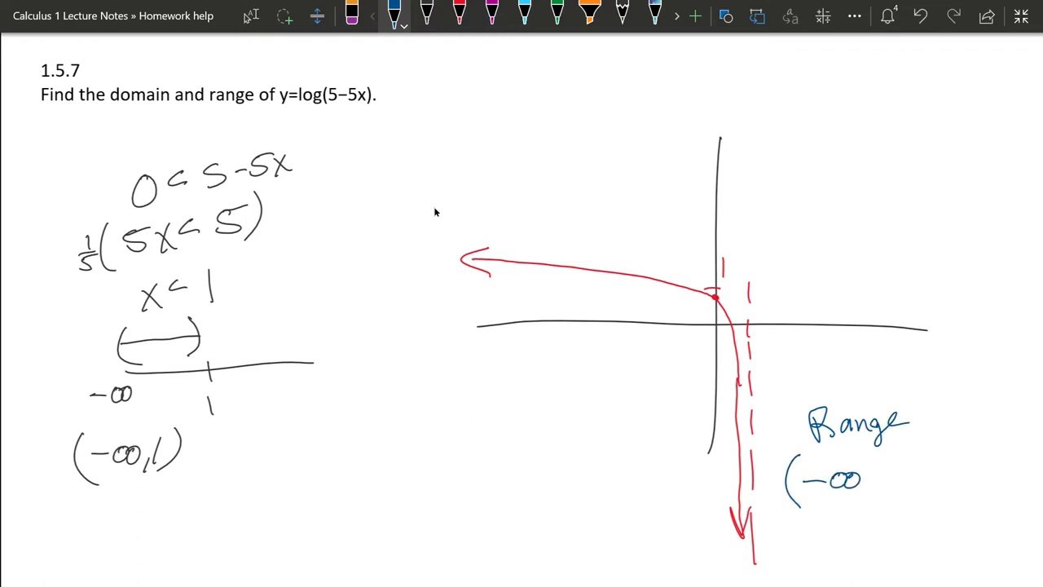
pyautogui.moveTo(710, 504); pyautogui.dragTo(714, 579)
pyautogui.moveTo(696, 546); pyautogui.dragTo(727, 545)
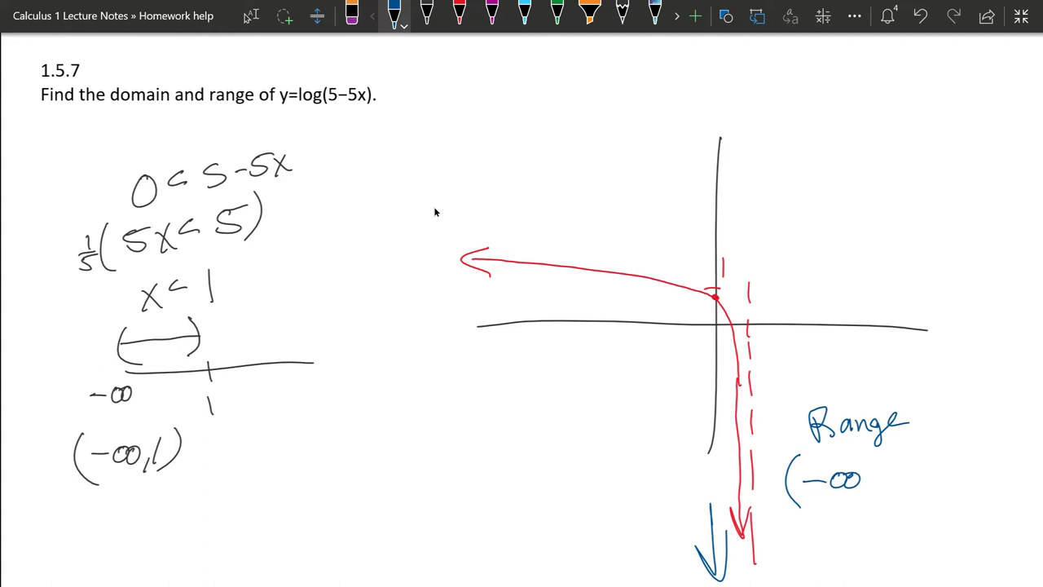
pyautogui.click(920, 15)
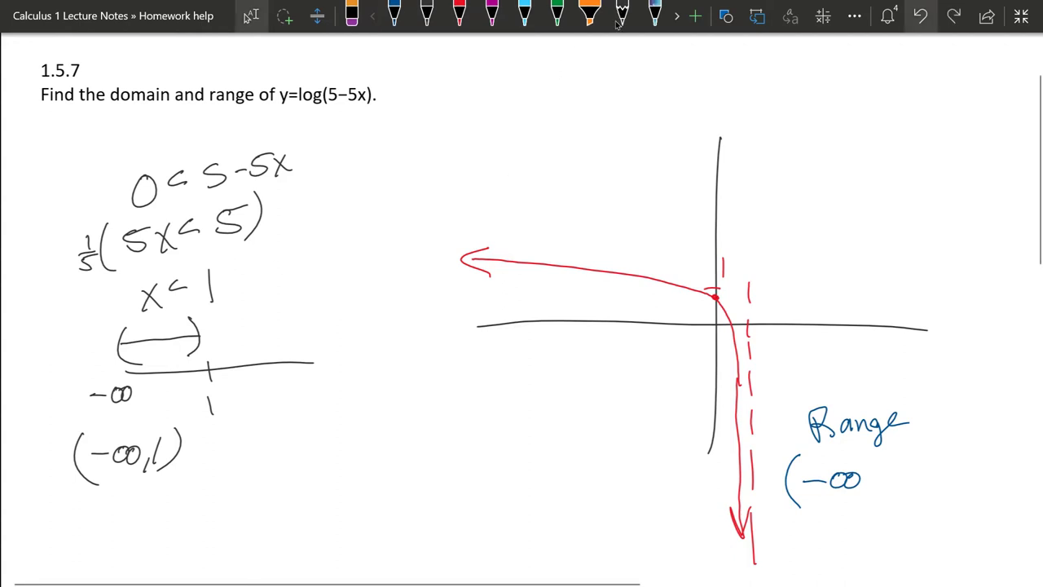
pyautogui.click(395, 15)
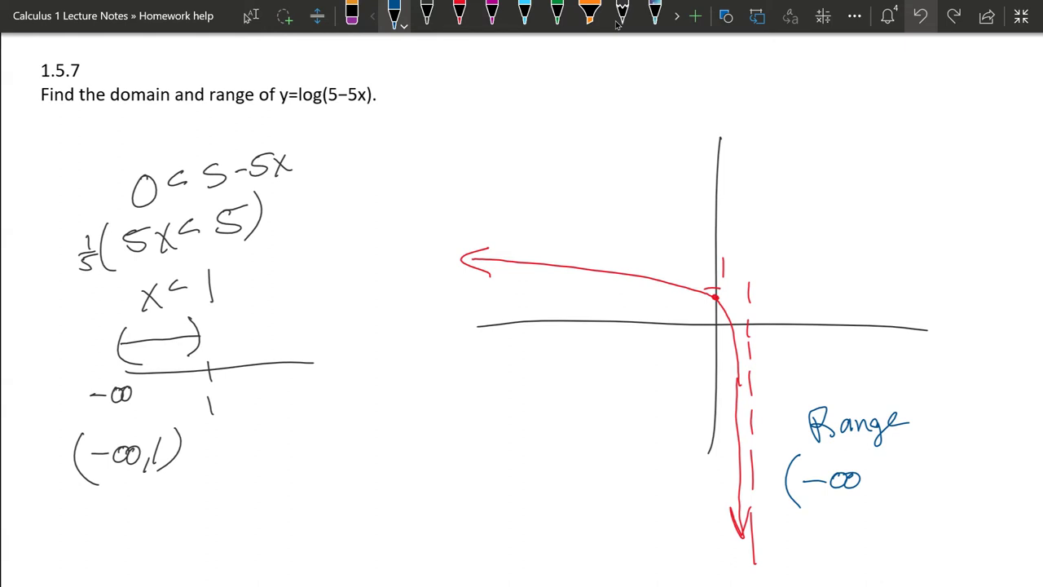
pyautogui.moveTo(849, 220); pyautogui.dragTo(348, 215)
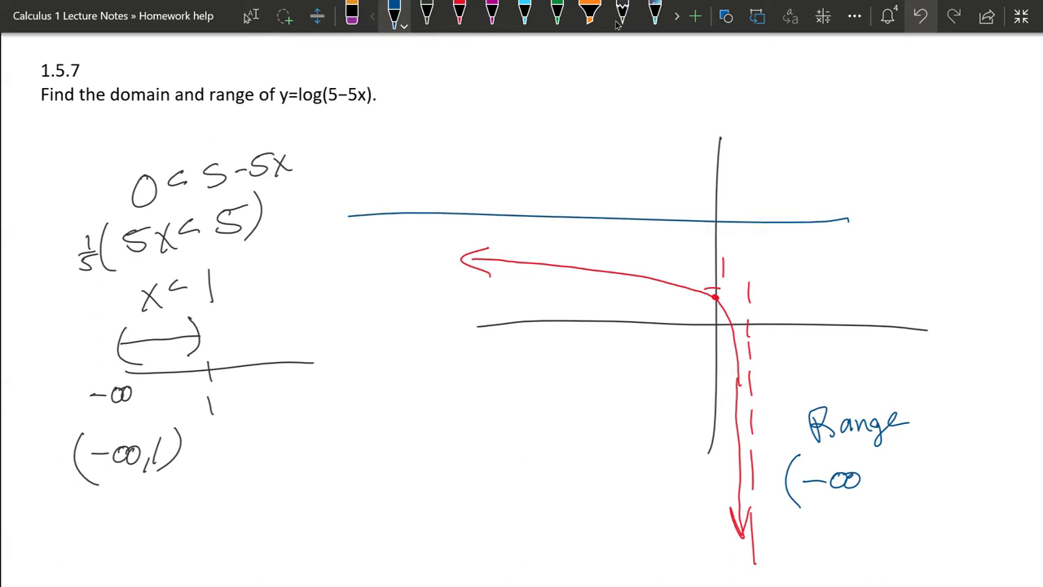
pyautogui.hotkey('ctrl', 'z')
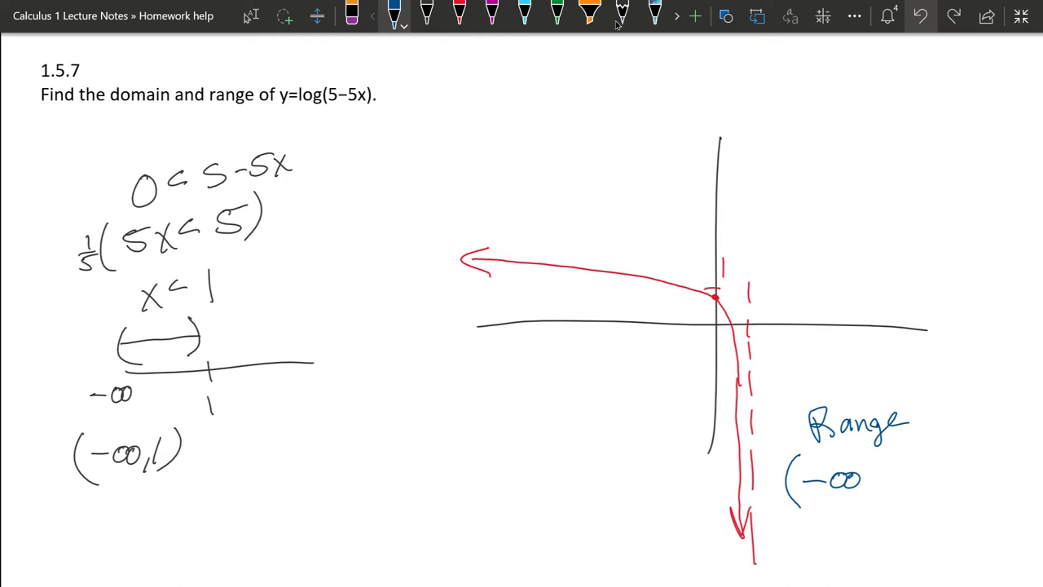
pyautogui.moveTo(872, 481)
pyautogui.mouseDown()
pyautogui.moveTo(869, 495)
pyautogui.moveTo(911, 476)
pyautogui.moveTo(919, 497)
pyautogui.mouseUp()
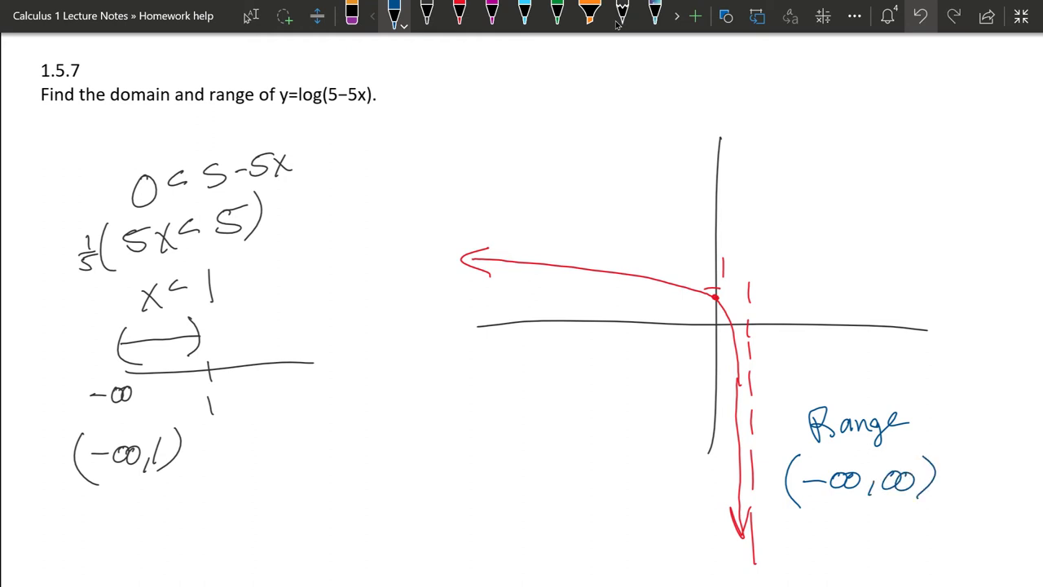